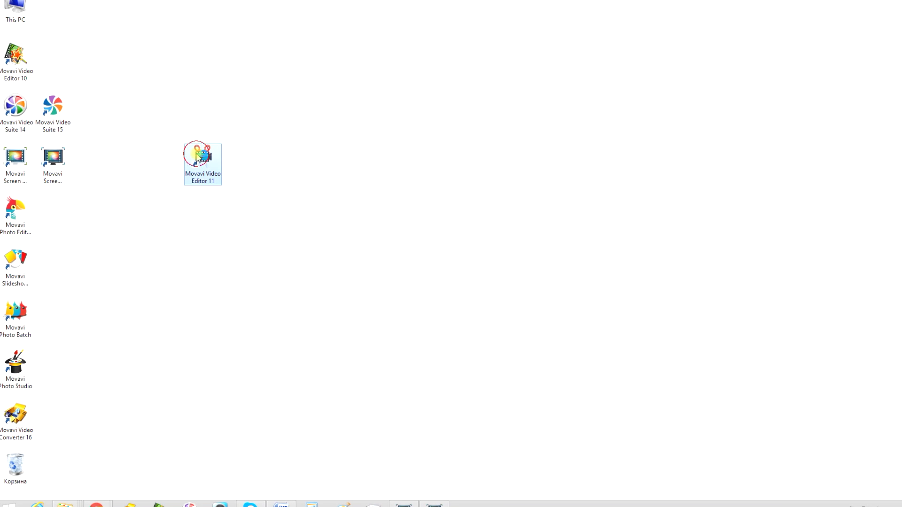
Launch Movavi Video Editor 11 from its desktop icon
double_click(202, 156)
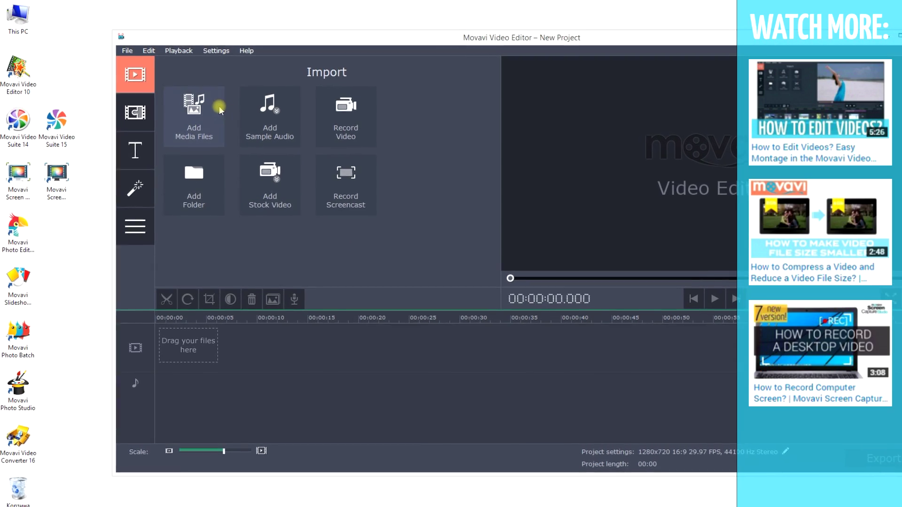
Import 'my tropical holiday' and 'sunset melody' from My videos onto the timeline
click(221, 108)
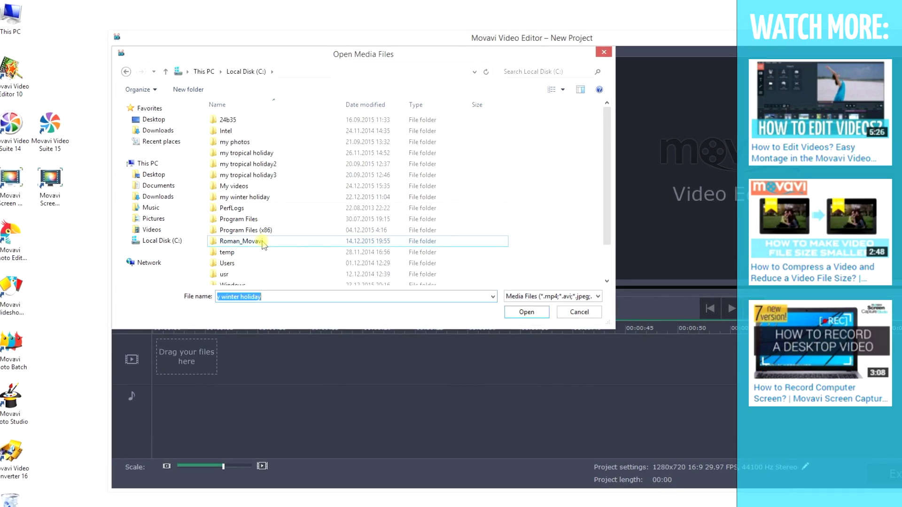
double_click(245, 185)
drag(285, 201, 258, 112)
click(521, 313)
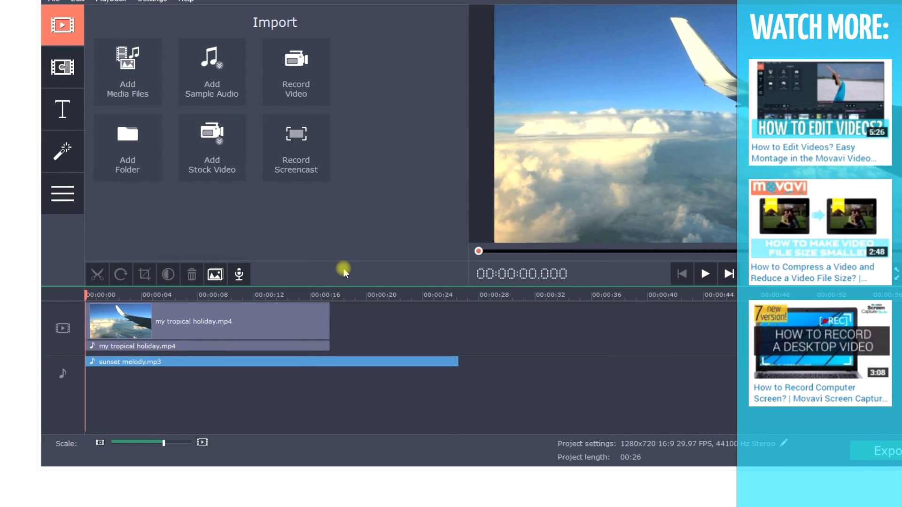
Trim the end of the sunset melody track, cutting the project to 17 seconds
click(340, 352)
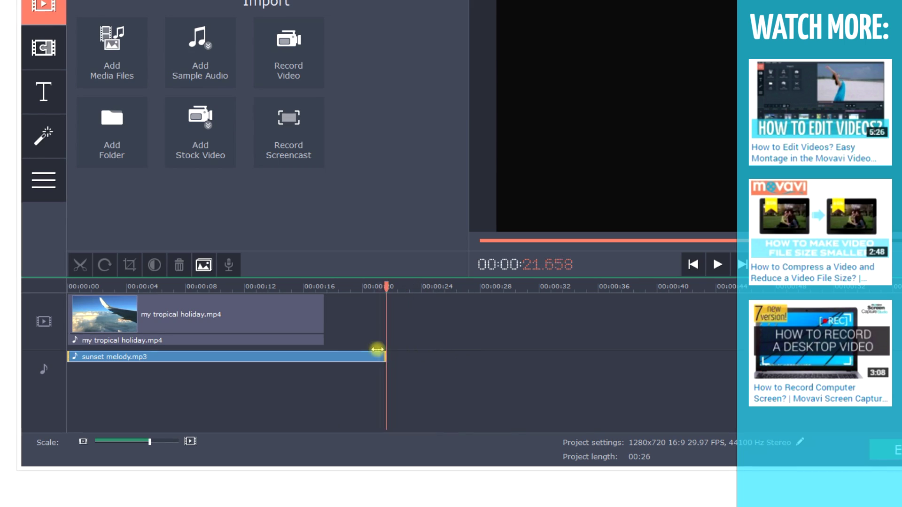
drag(328, 349, 322, 348)
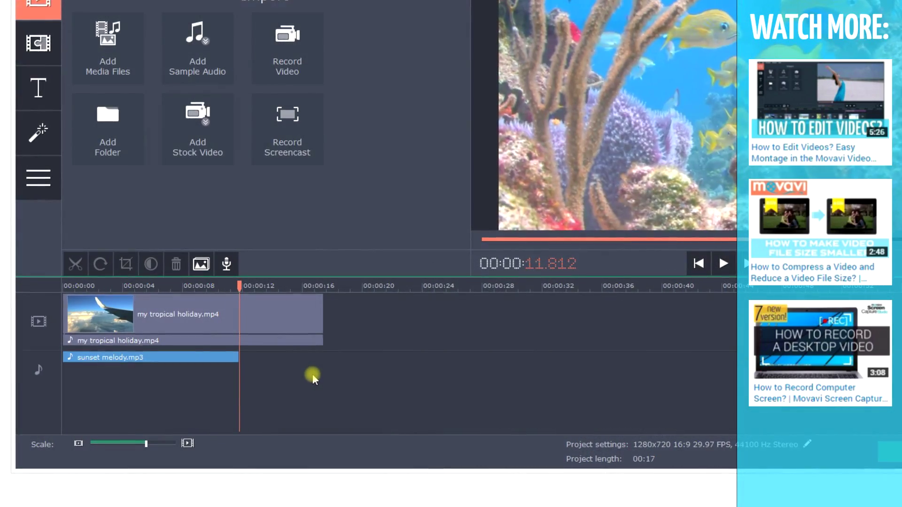
Copy sunset melody, place the copy after the first, and trim it to end with the video
click(208, 356)
right_click(210, 359)
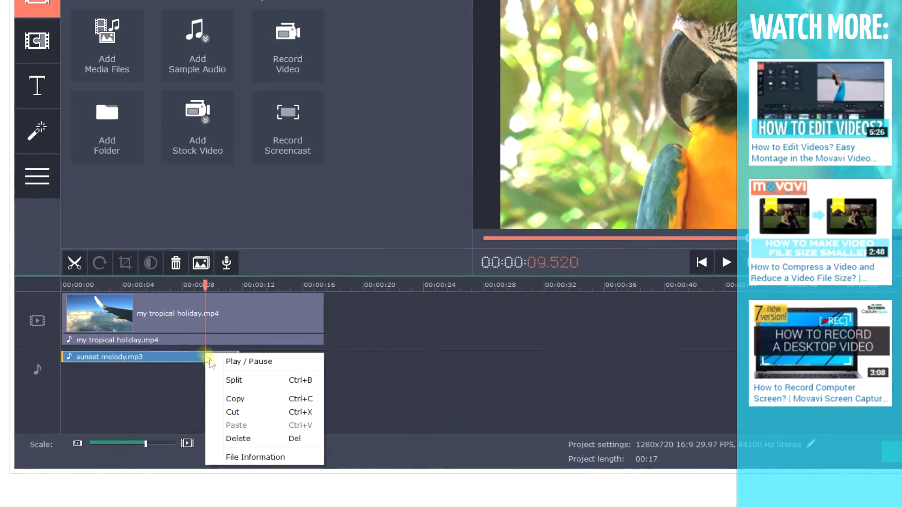
click(243, 397)
right_click(259, 359)
click(292, 400)
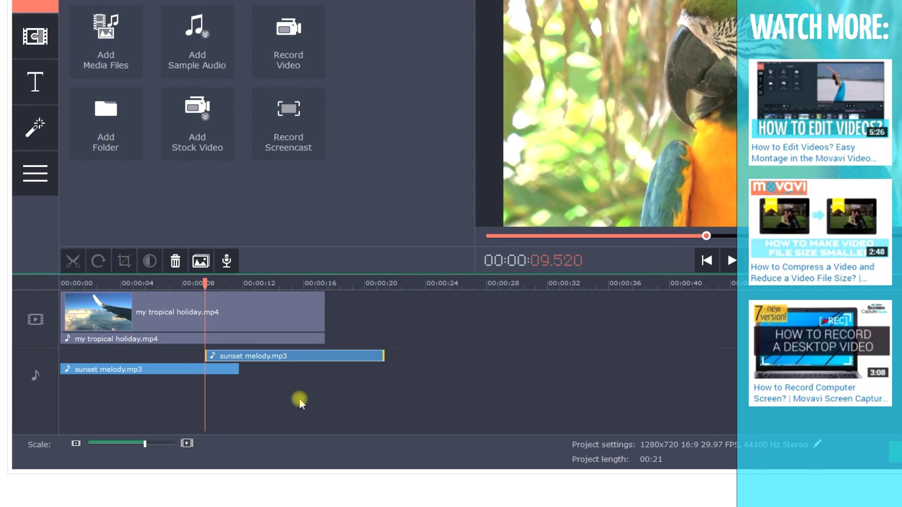
mouse_move(268, 359)
mouse_down()
mouse_move(309, 356)
mouse_move(300, 359)
mouse_up()
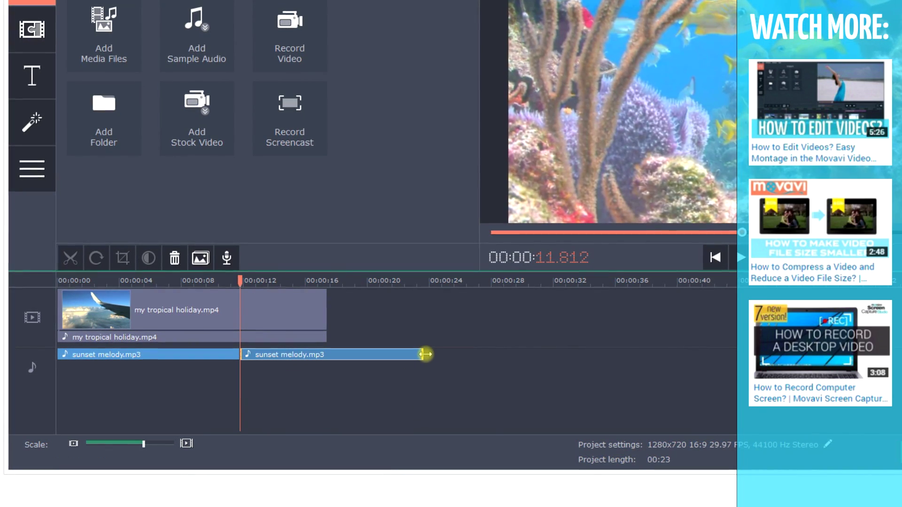
drag(421, 355, 328, 355)
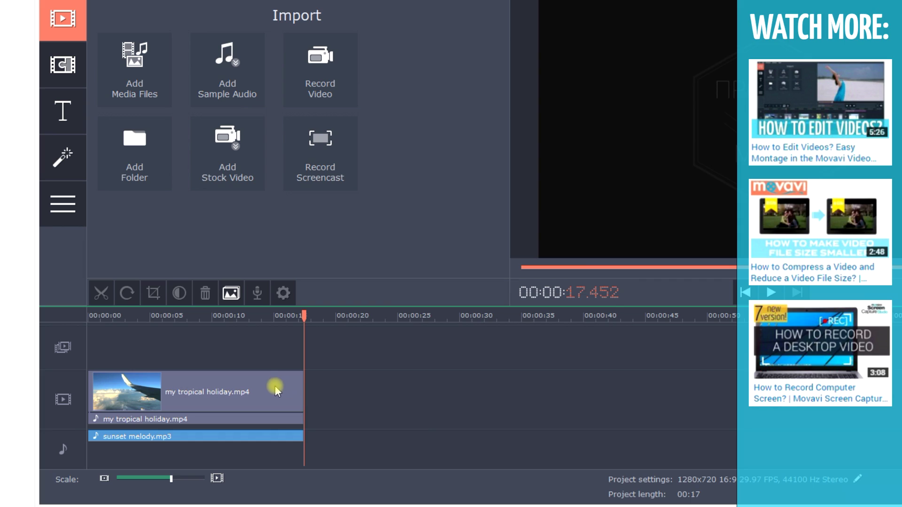
Show the holiday video clip's volume, speed and fade settings
click(275, 390)
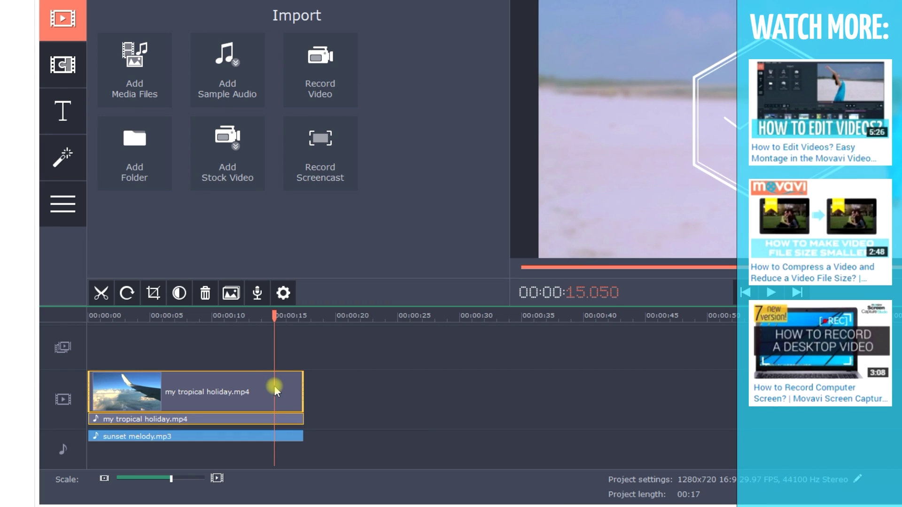
click(82, 201)
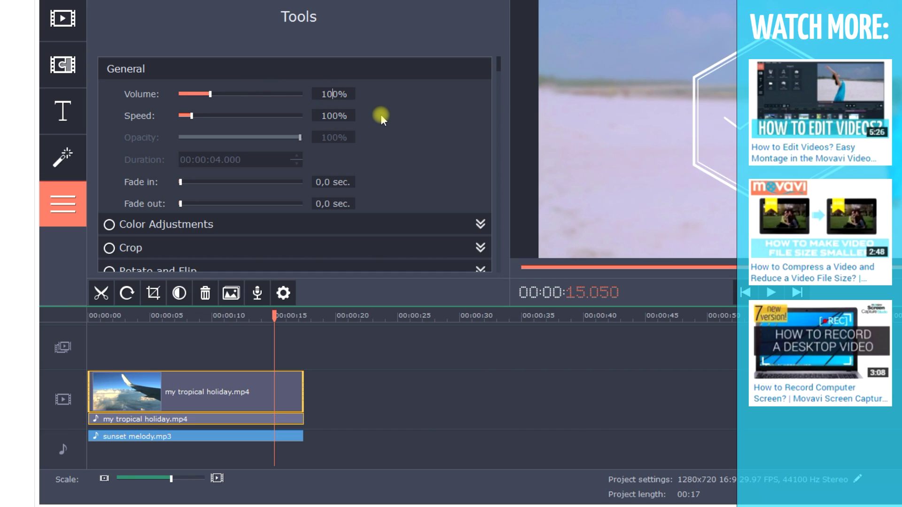
Select the sunset melody clip for 20% volume and 2-second fade-in and fade-out
click(252, 441)
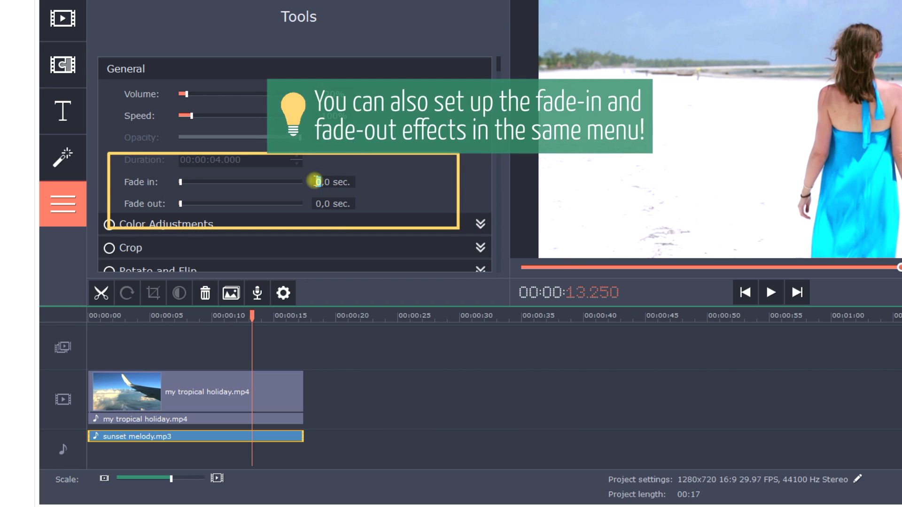
text(2)
text(2)
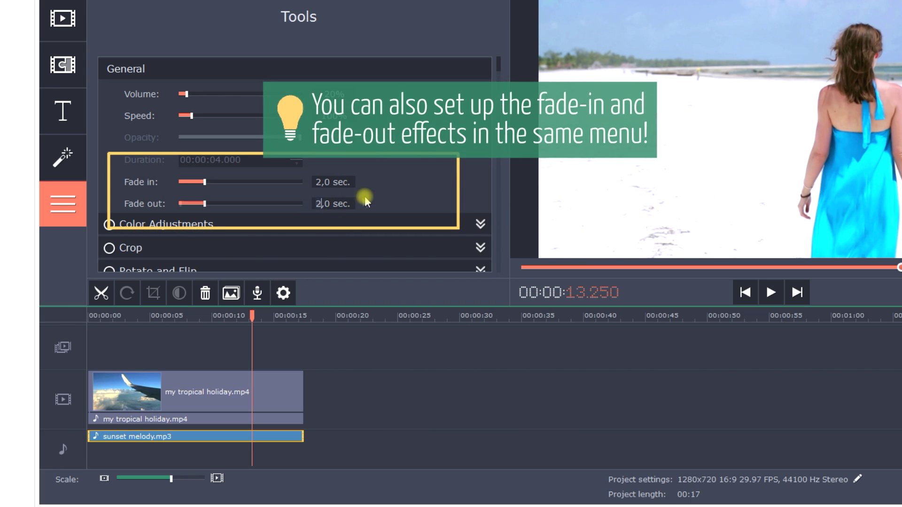